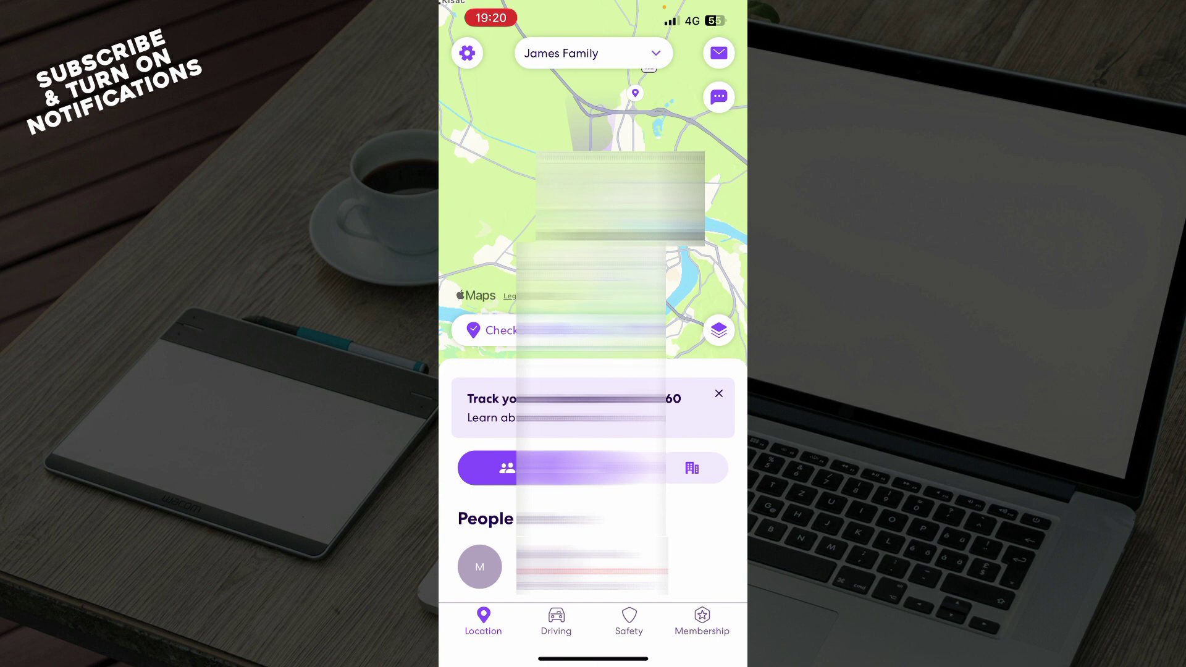
- Tour the people list and the Driving, Safety and Premium tabs, then return to the map
{"action": "left_click_drag", "start_coordinate": [593, 519], "coordinate": [594, 185]}
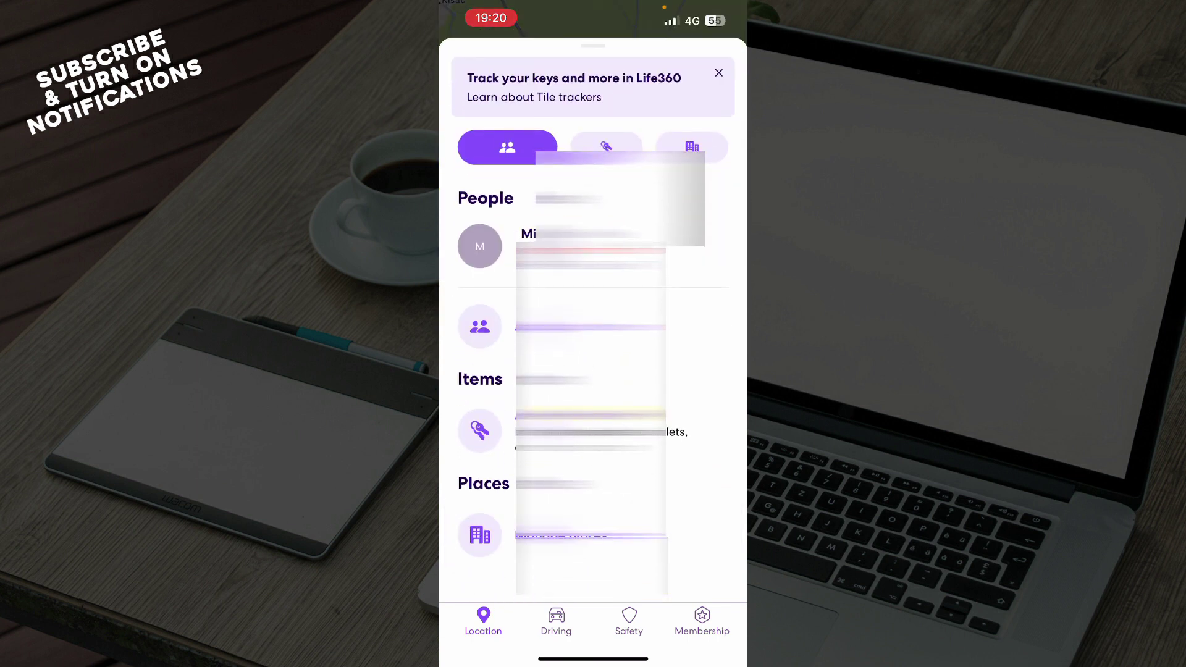
{"action": "left_click_drag", "start_coordinate": [593, 47], "coordinate": [594, 370]}
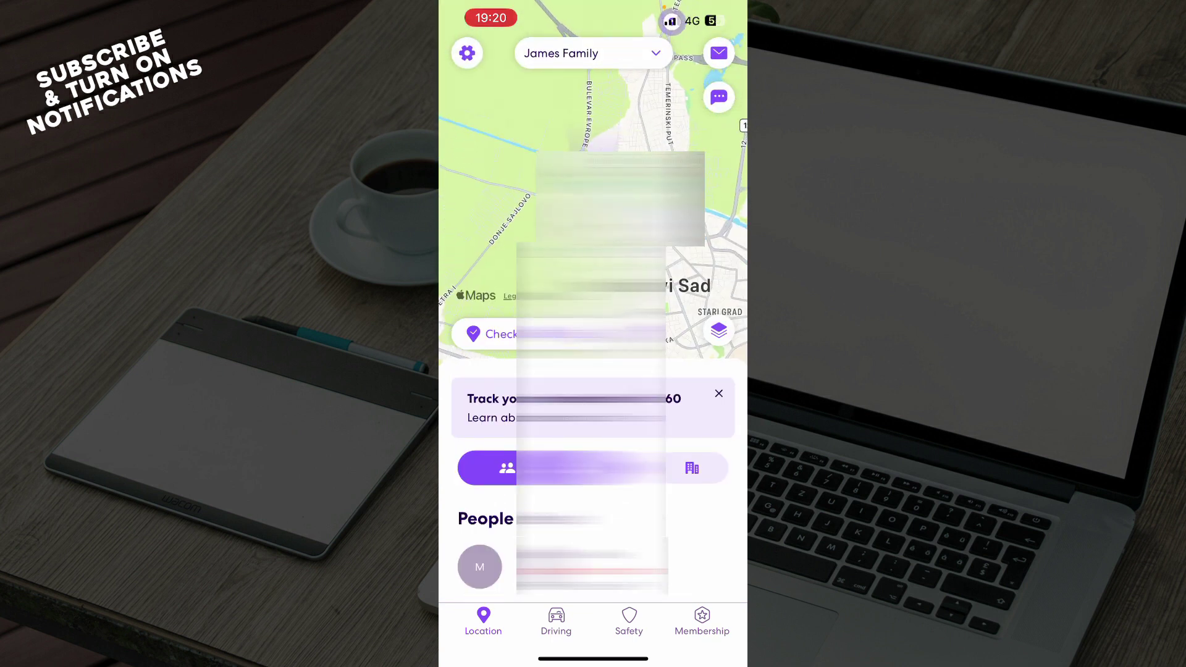
{"action": "left_click", "coordinate": [557, 621]}
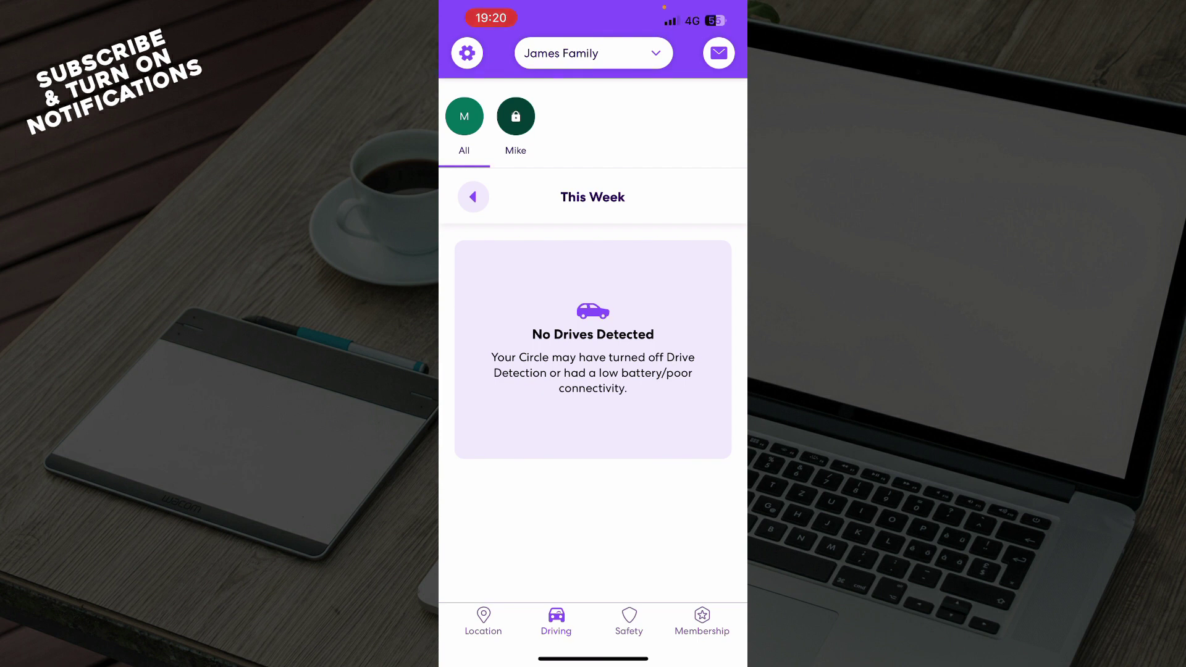
{"action": "left_click", "coordinate": [629, 622]}
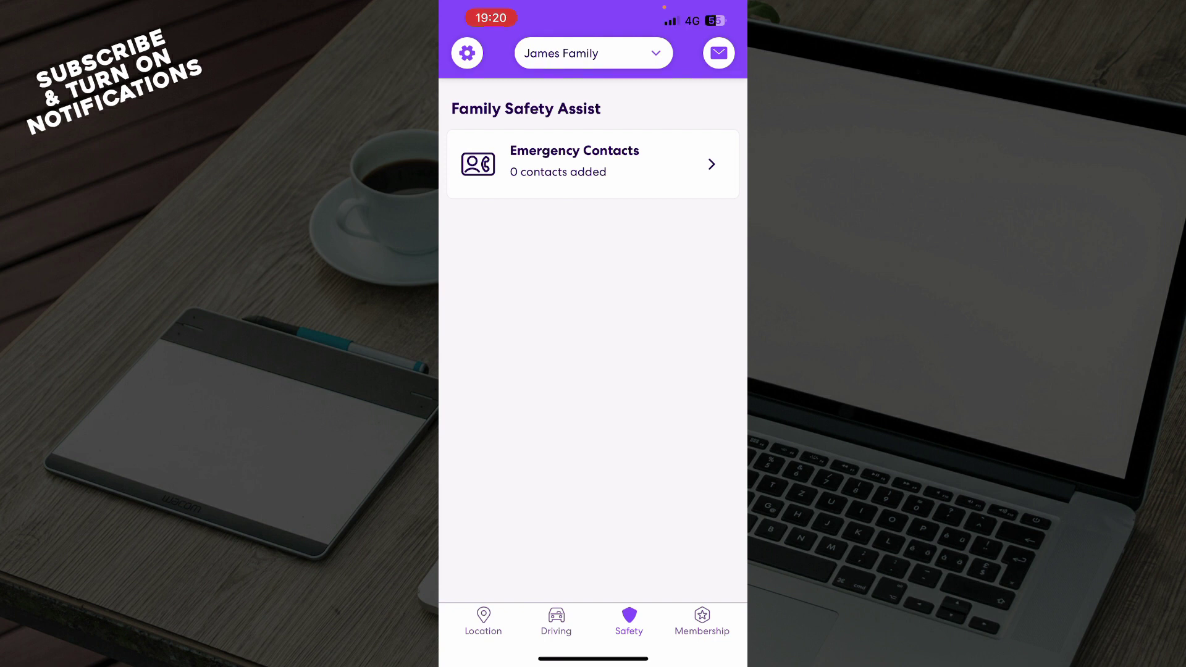
{"action": "left_click", "coordinate": [702, 621]}
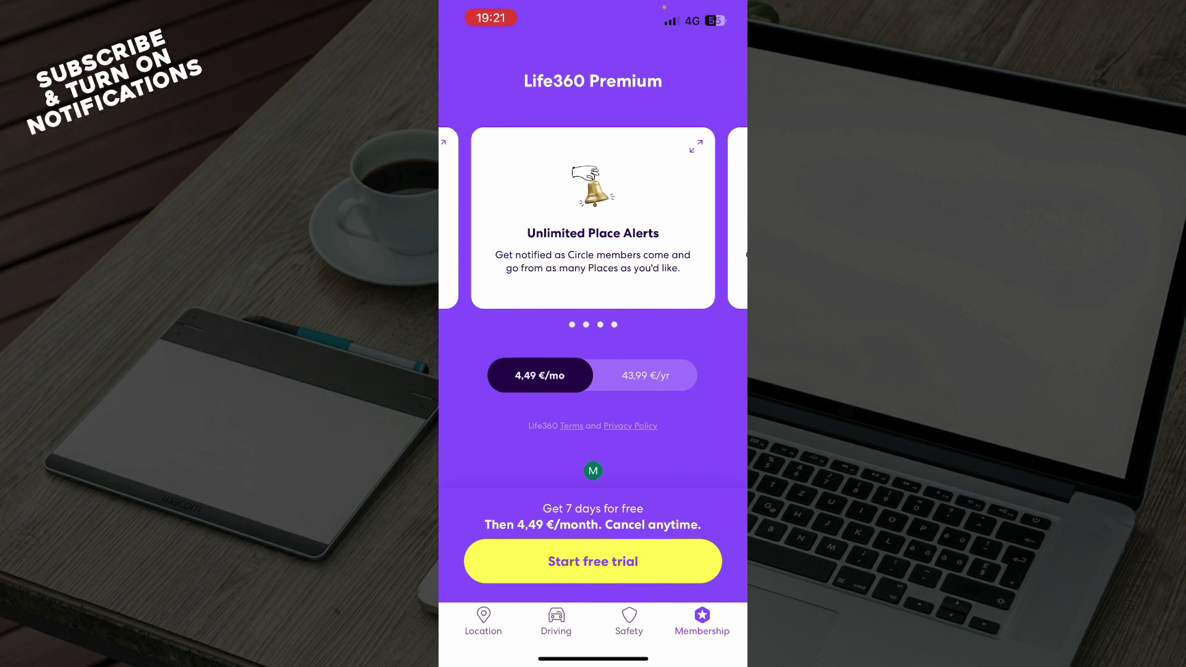
{"action": "left_click", "coordinate": [483, 621]}
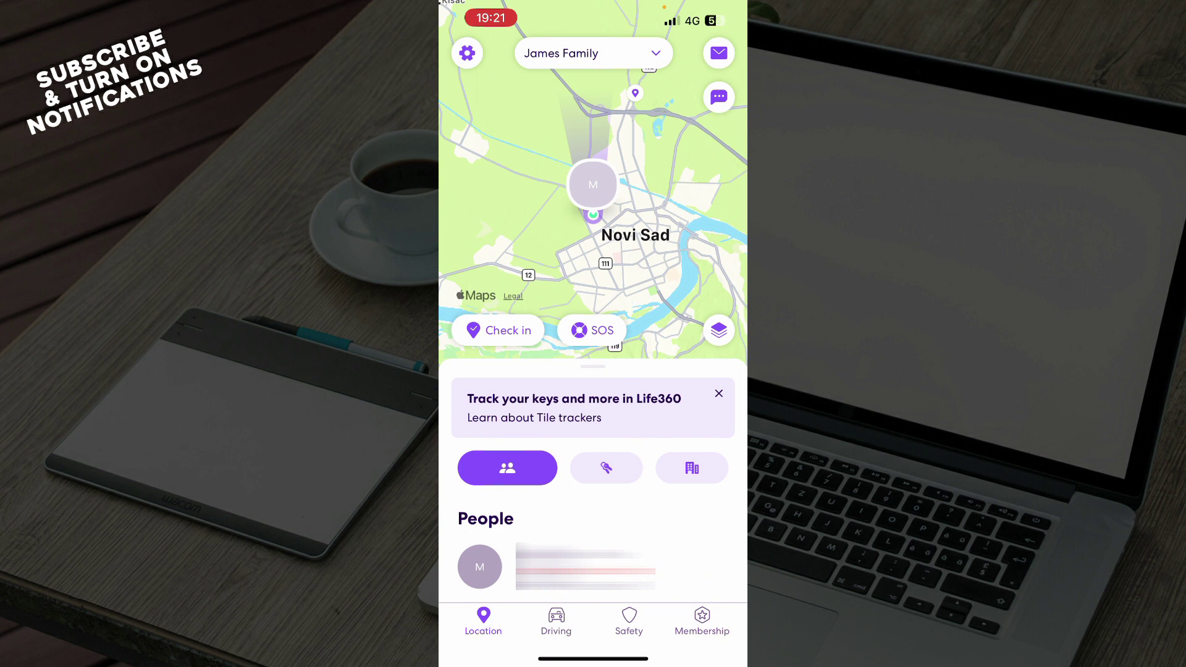
- Glance at Settings, back out to the map, then reopen Settings to reach Privacy & Security
{"action": "left_click", "coordinate": [468, 53]}
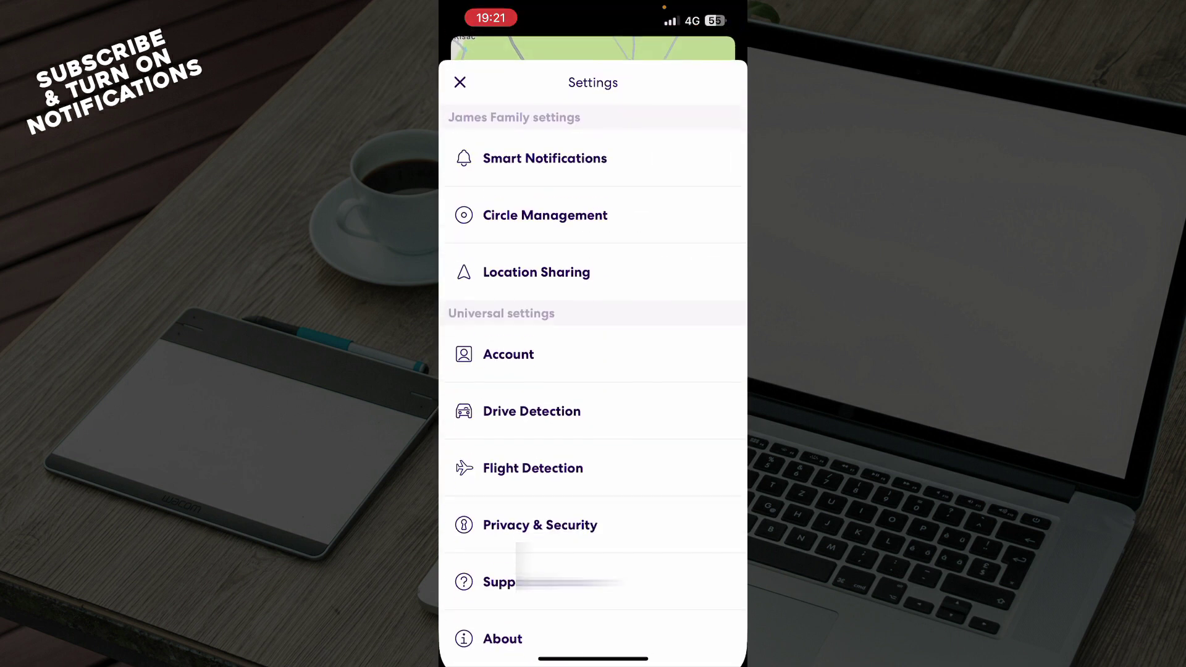
{"action": "scroll", "coordinate": [594, 371], "scroll_direction": "down", "scroll_amount": 3}
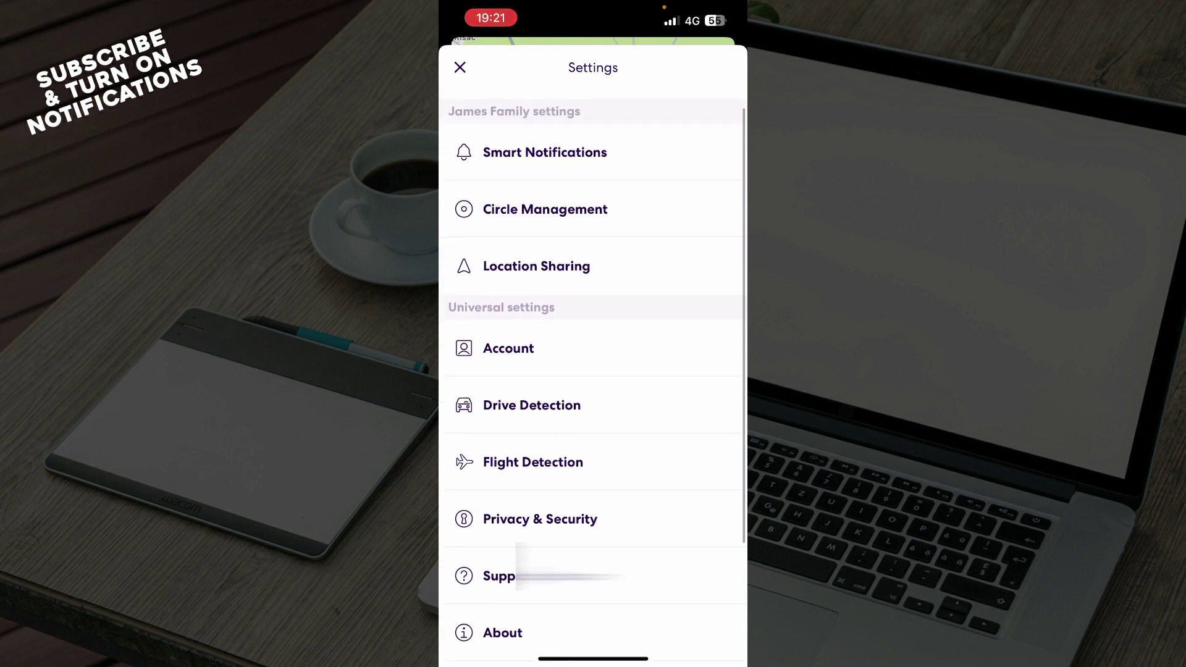
{"action": "scroll", "coordinate": [593, 371], "scroll_direction": "down", "scroll_amount": 3}
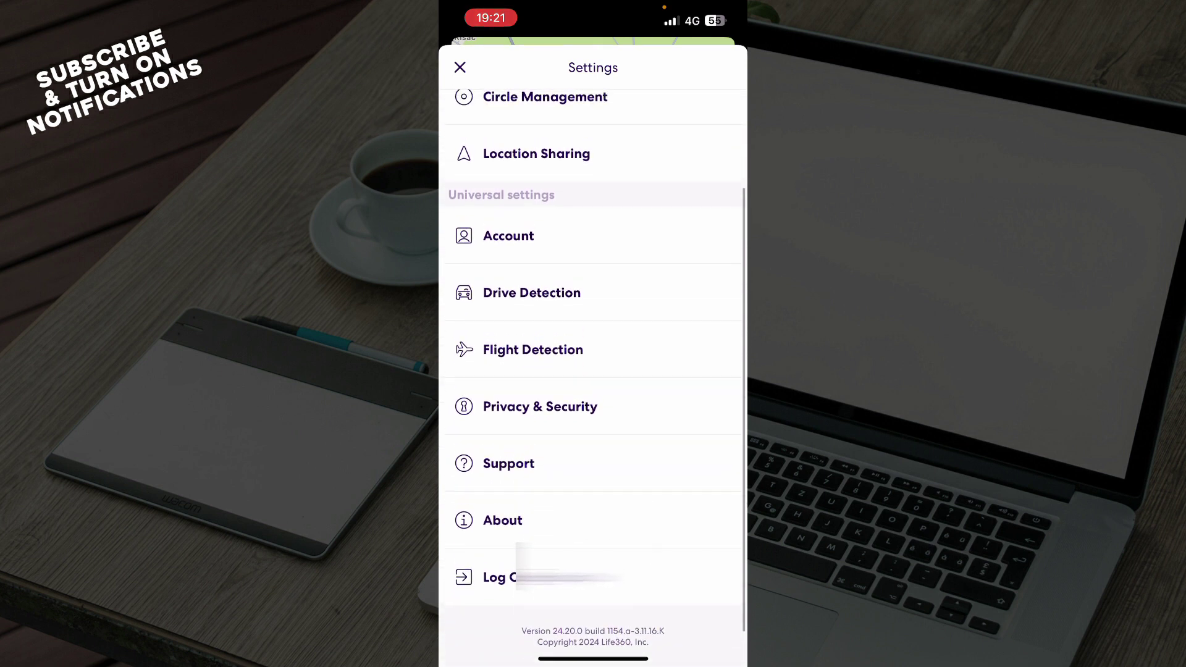
{"action": "left_click", "coordinate": [460, 68]}
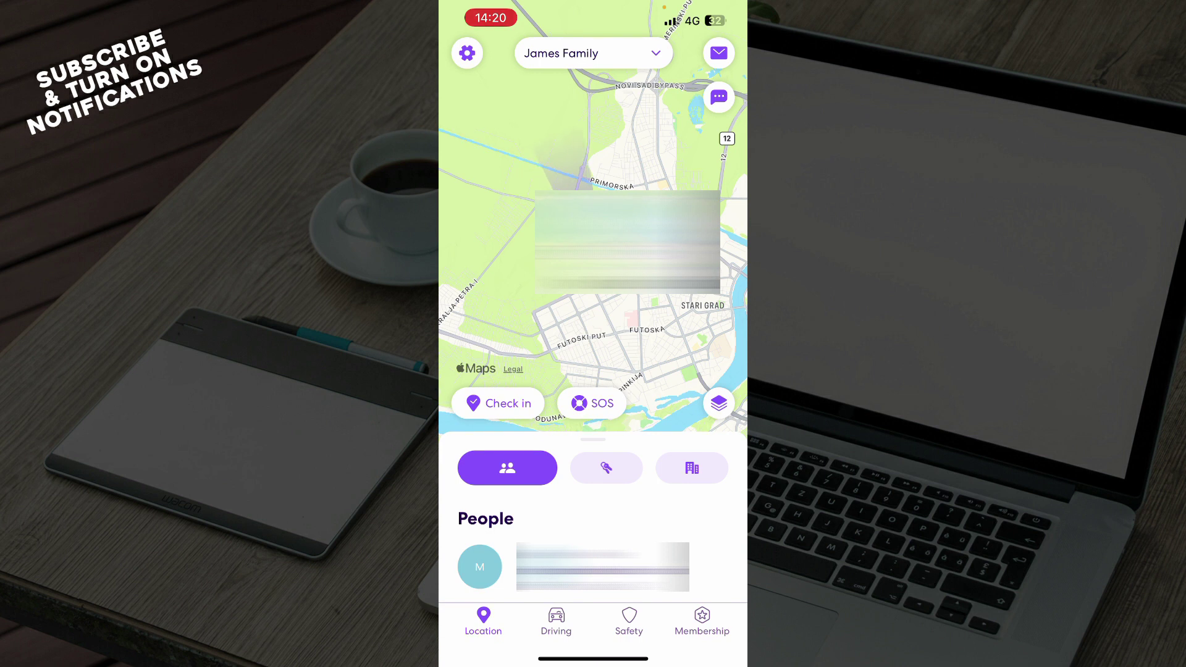
{"action": "left_click", "coordinate": [467, 53]}
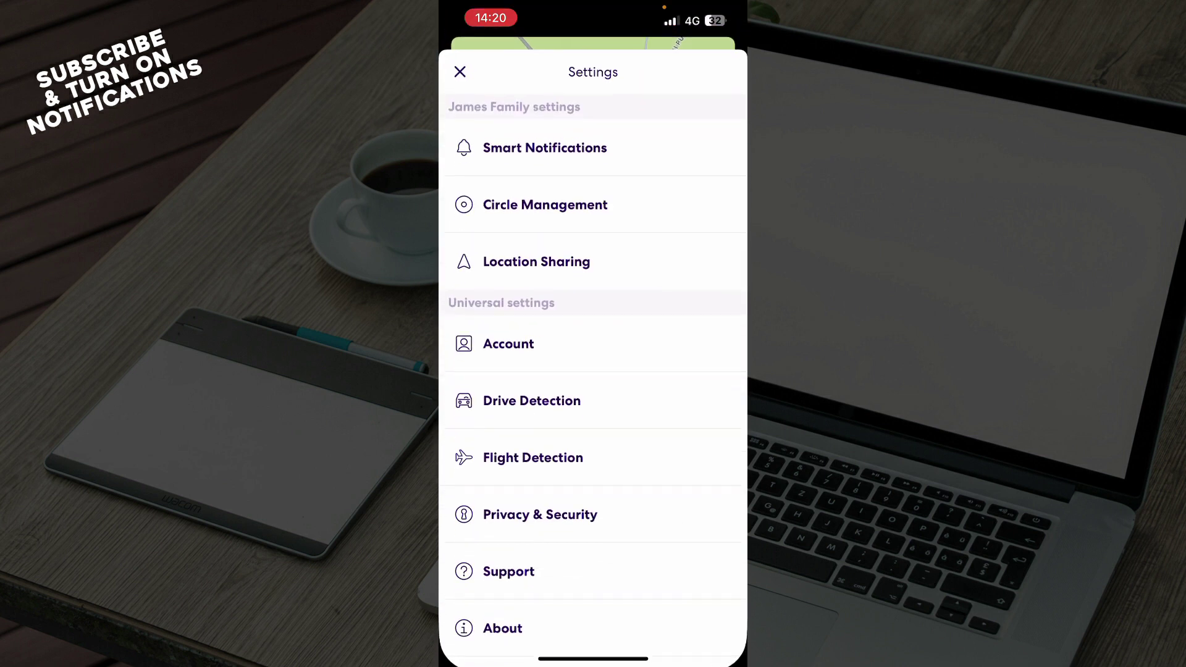
{"action": "left_click", "coordinate": [540, 510]}
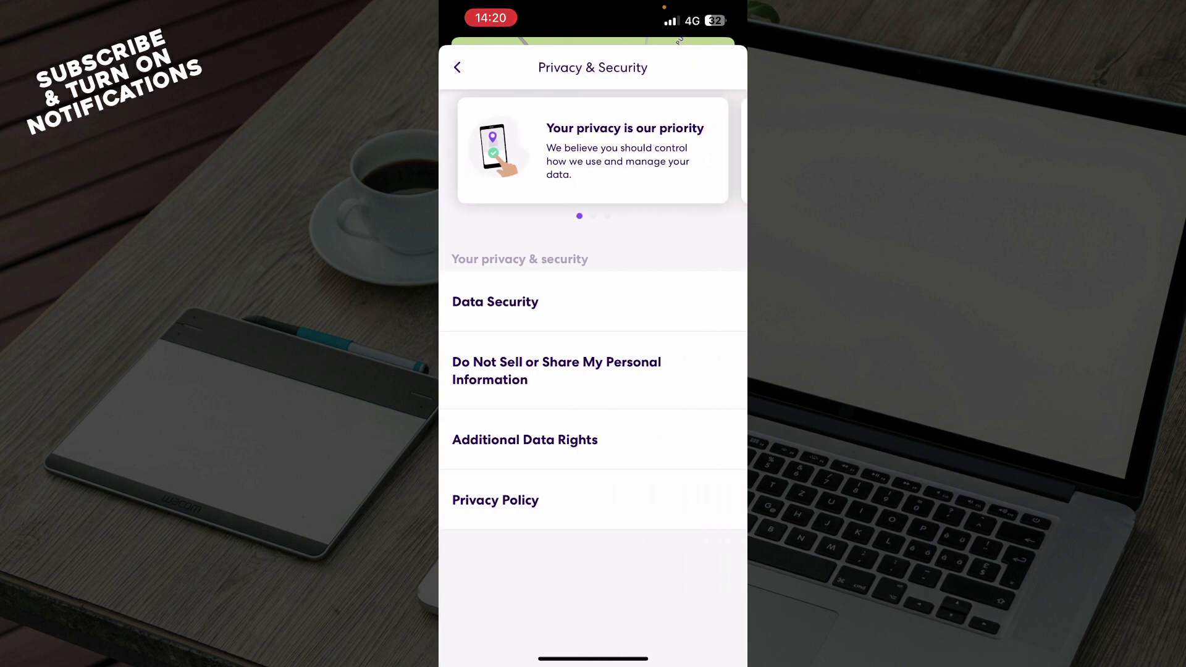